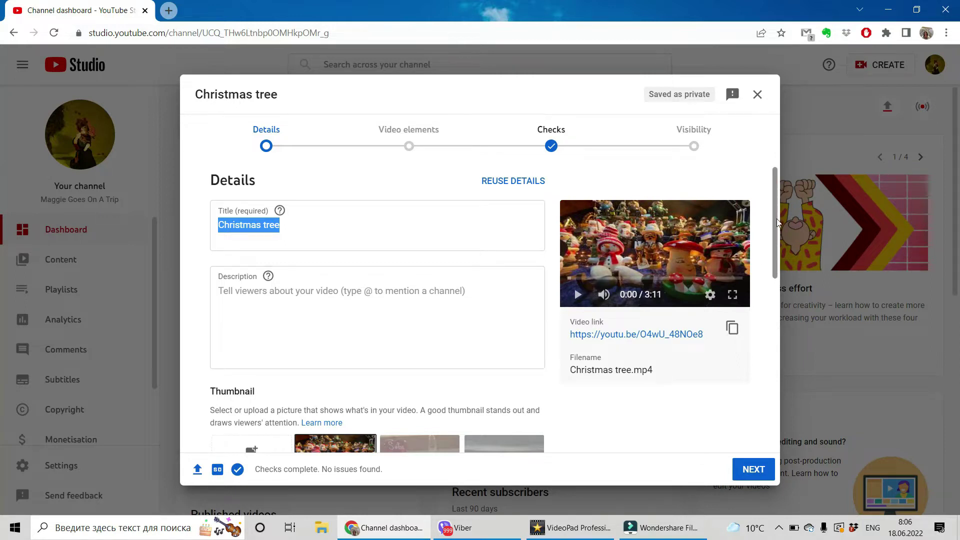
Try the heart and ornaments auto-generated thumbnails, then settle on the dark ship scene.
{"action": "left_click_drag", "start_coordinate": [777, 217], "coordinate": [774, 234]}
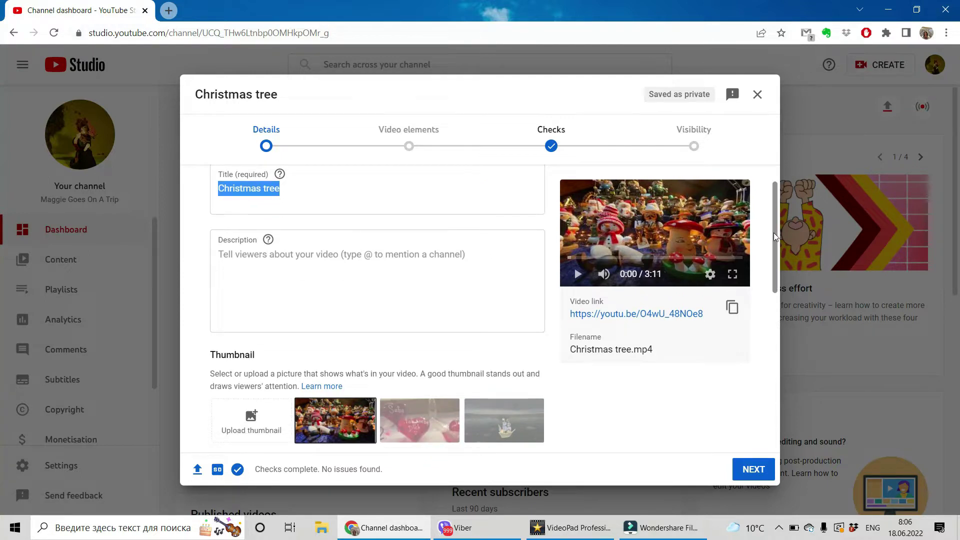
{"action": "left_click_drag", "start_coordinate": [774, 237], "coordinate": [775, 240]}
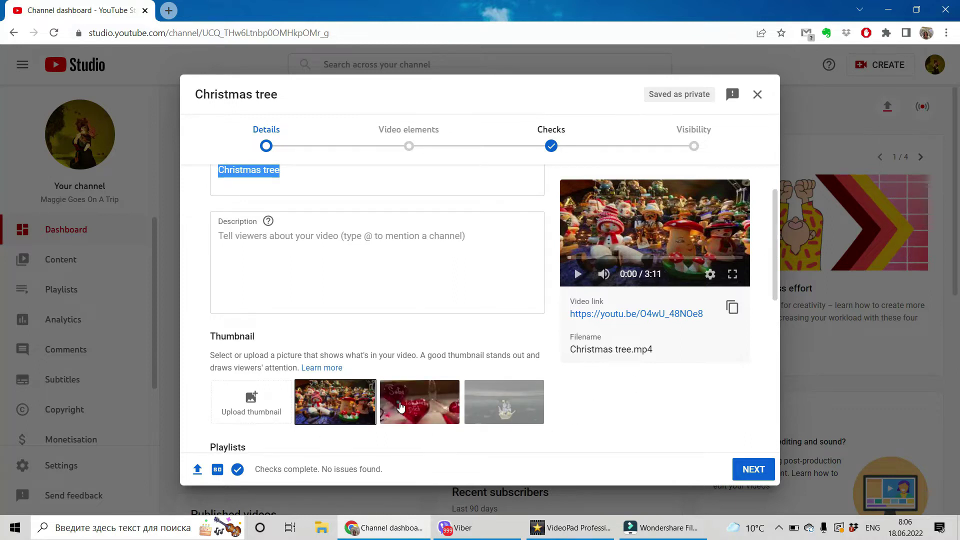
{"action": "left_click", "coordinate": [400, 406]}
{"action": "left_click", "coordinate": [502, 406]}
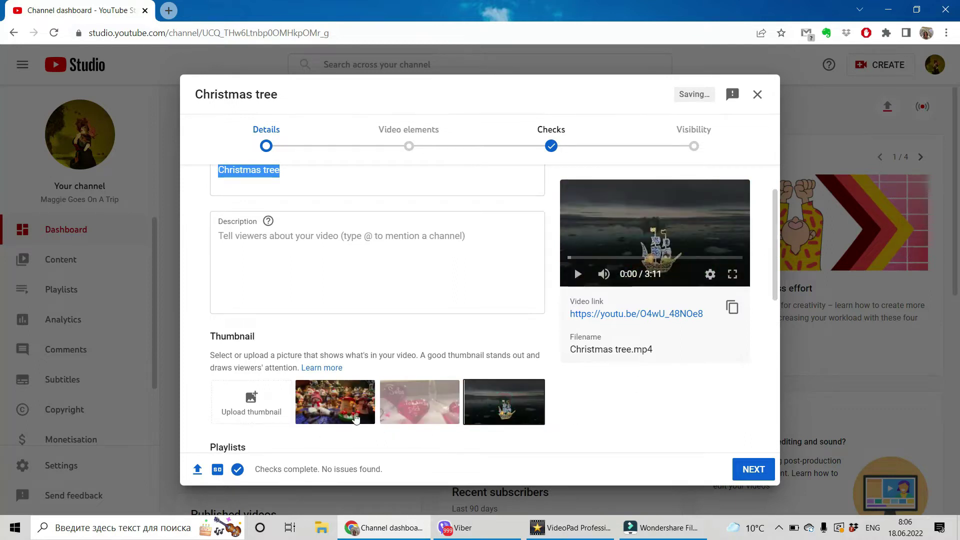
{"action": "left_click", "coordinate": [355, 410]}
{"action": "left_click", "coordinate": [419, 402]}
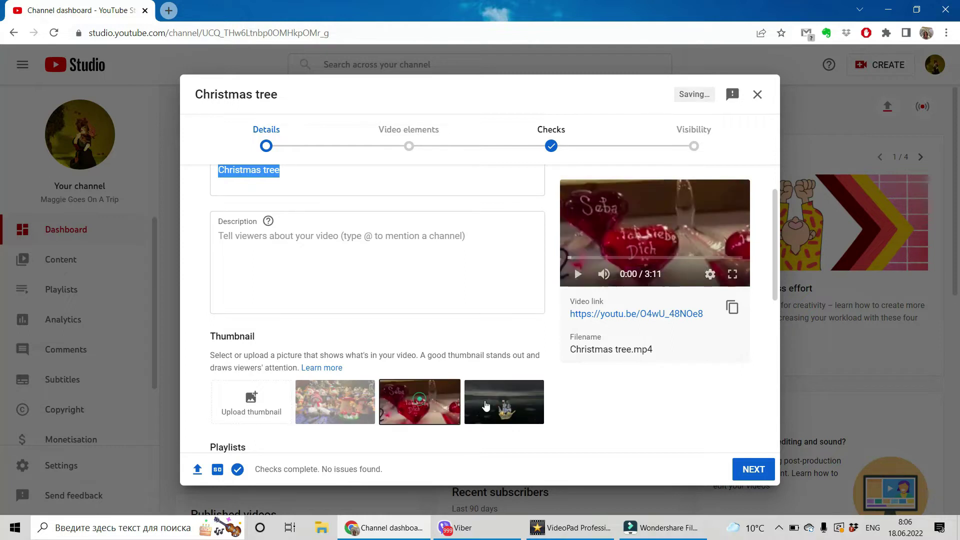
{"action": "left_click", "coordinate": [497, 410]}
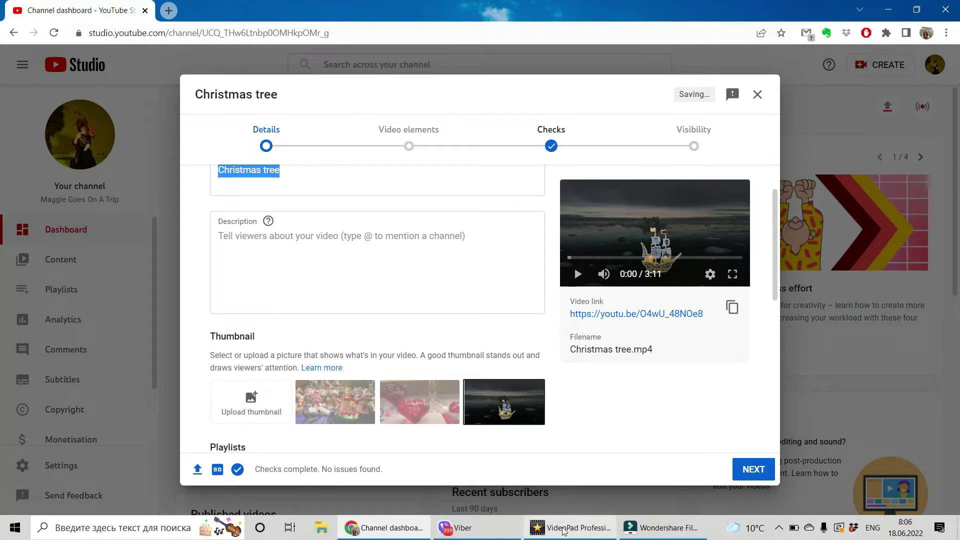
Import Christmas tree.mp4 into VideoPad and place it on Video Track 1 of Sequence 1.
{"action": "mouse_move", "coordinate": [564, 530]}
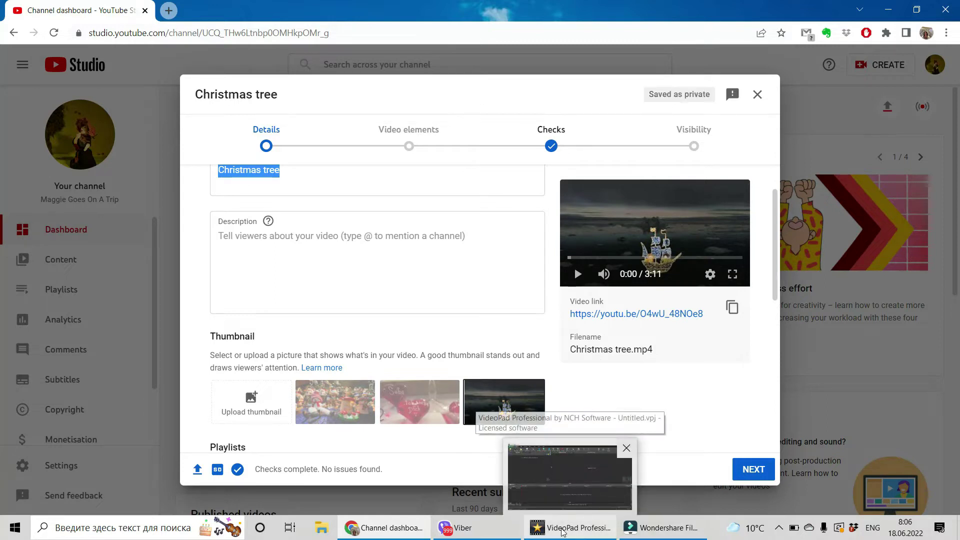
{"action": "left_click", "coordinate": [570, 478]}
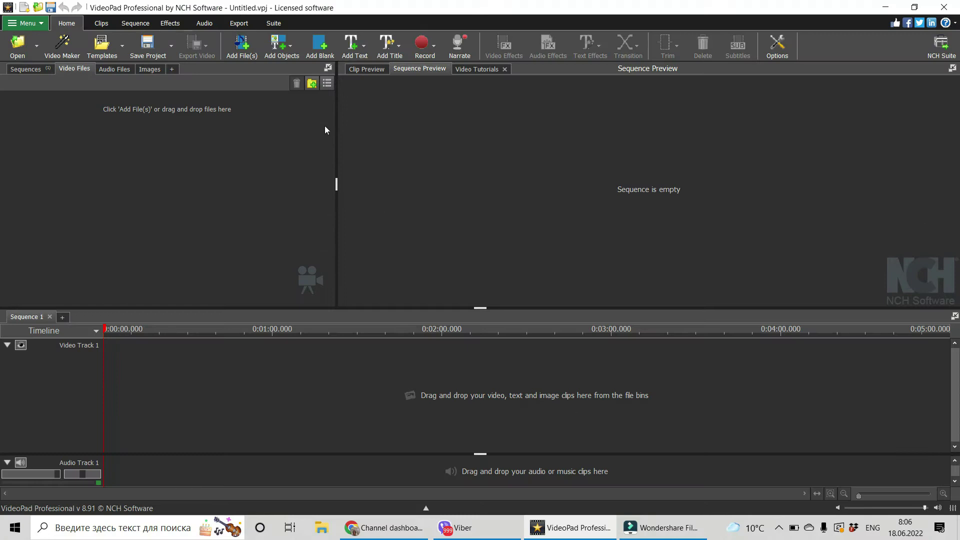
{"action": "left_click", "coordinate": [234, 53]}
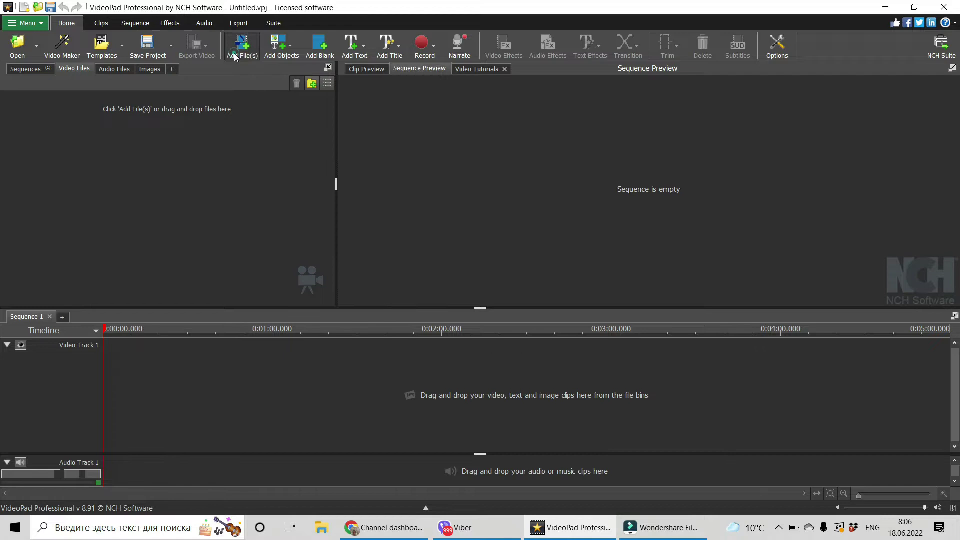
{"action": "left_click", "coordinate": [428, 216]}
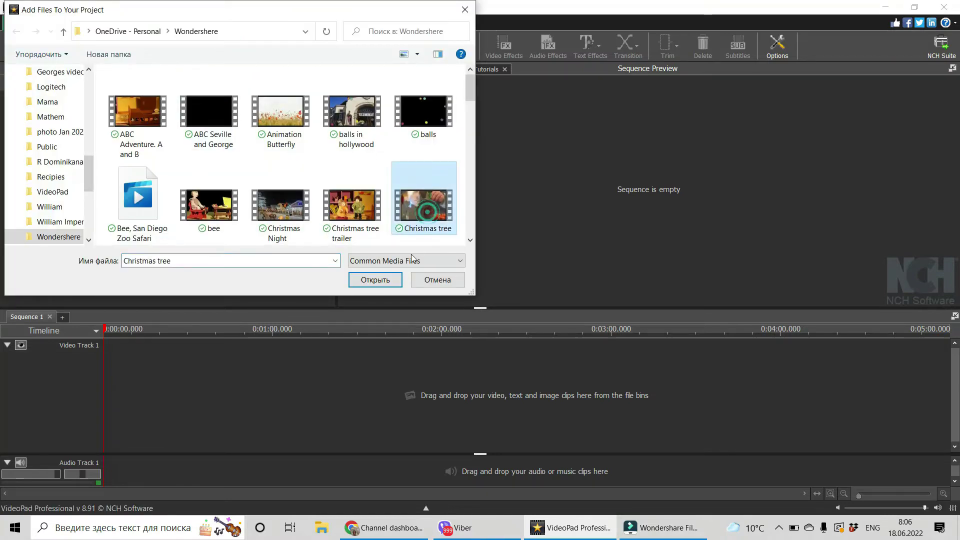
{"action": "left_click", "coordinate": [375, 280]}
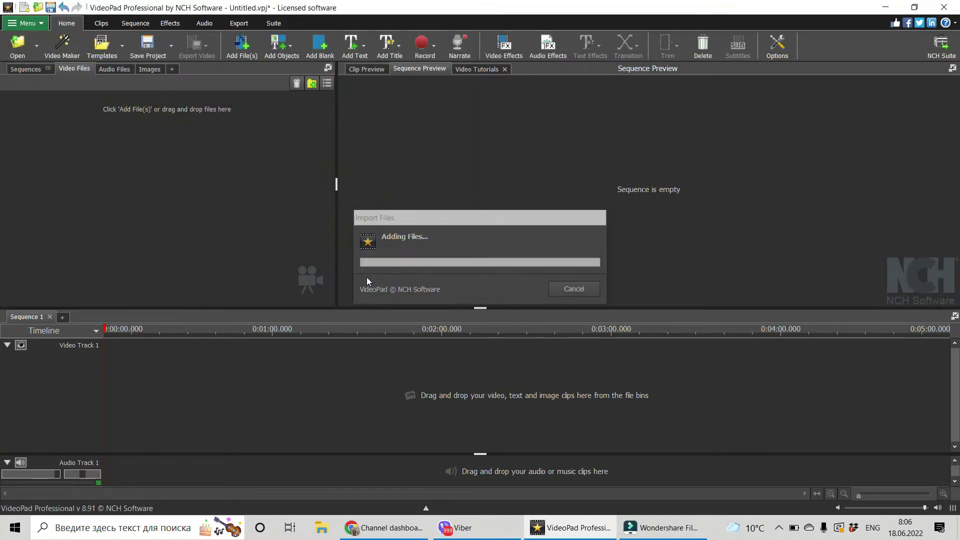
{"action": "left_click_drag", "start_coordinate": [40, 105], "coordinate": [176, 423]}
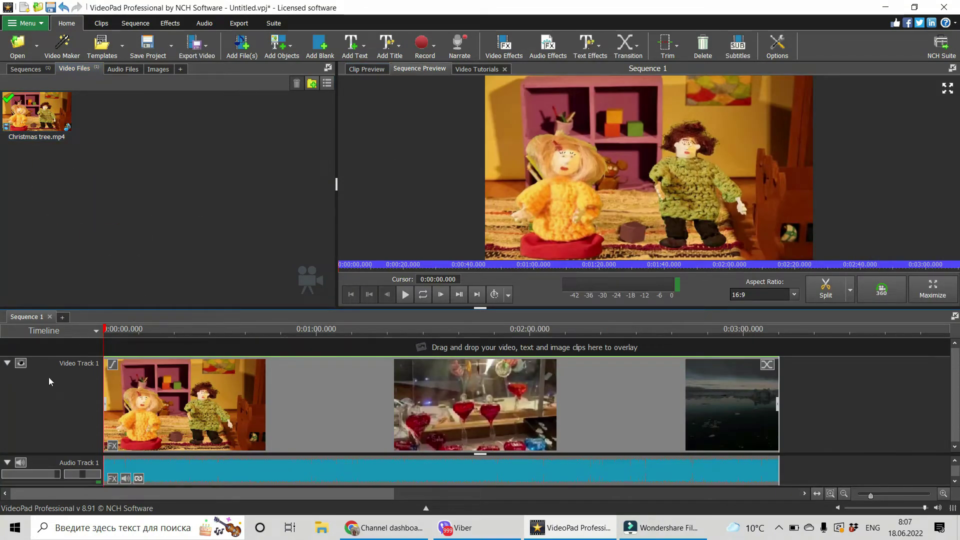
Scrub the timeline to the snowy village scene with two knitted dolls, near 0:00:09.567.
{"action": "left_click", "coordinate": [105, 330]}
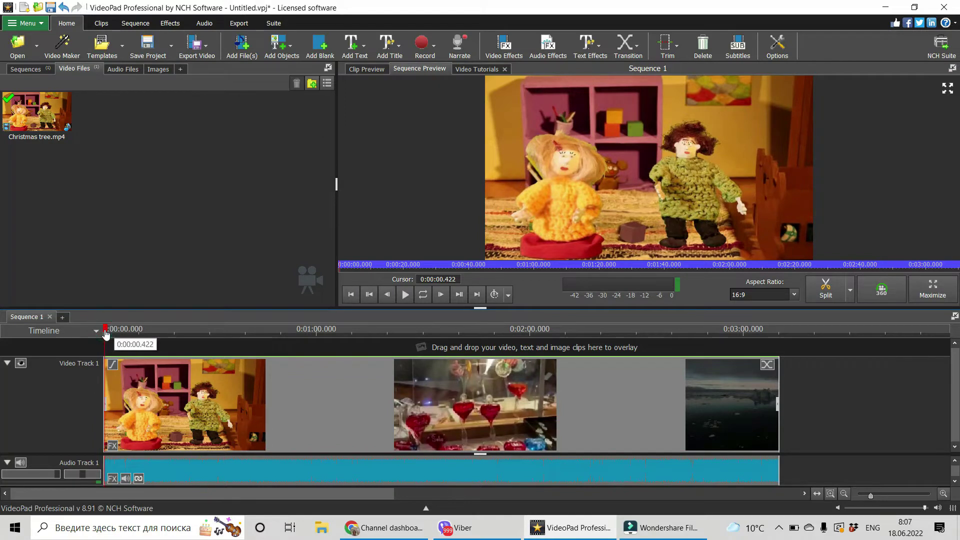
{"action": "left_click_drag", "start_coordinate": [105, 334], "coordinate": [698, 478]}
{"action": "left_click_drag", "start_coordinate": [440, 475], "coordinate": [140, 494]}
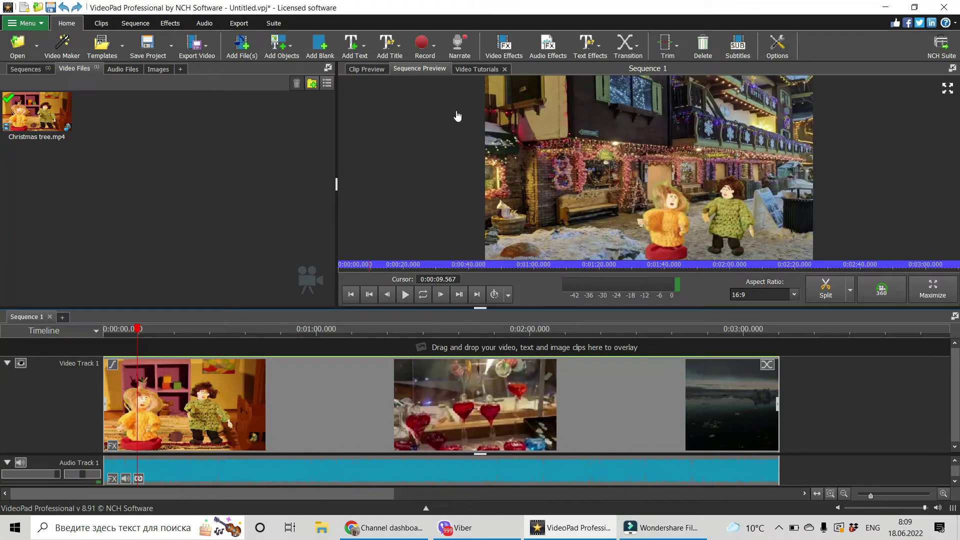
Take an HD 1080 (1920x1080) sequence snapshot, then bring up the snapshot's options in Images.
{"action": "right_click", "coordinate": [616, 188]}
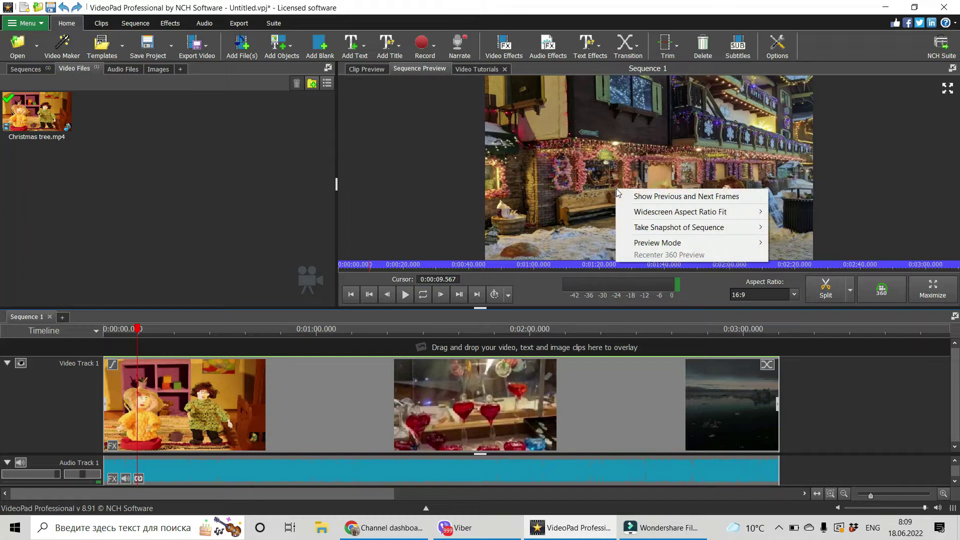
{"action": "mouse_move", "coordinate": [675, 229]}
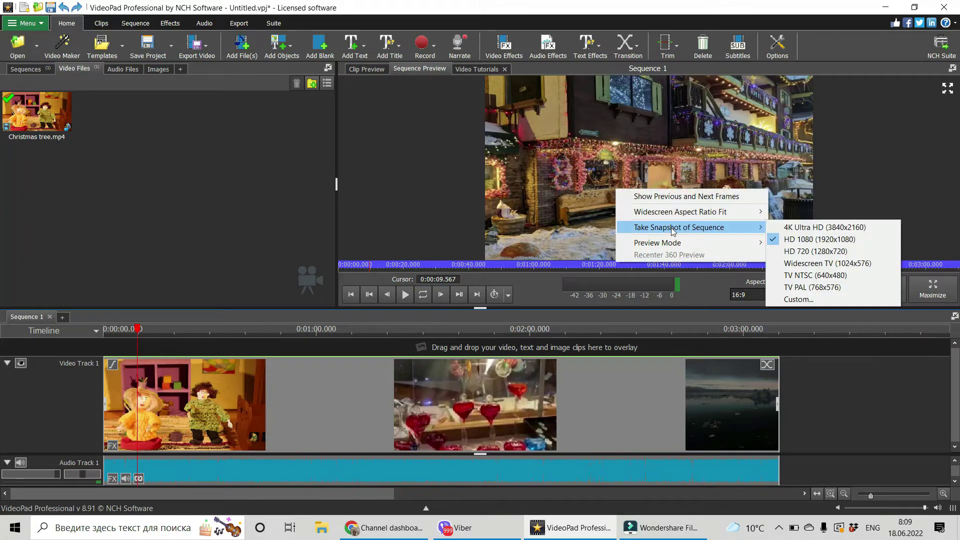
{"action": "left_click", "coordinate": [872, 239]}
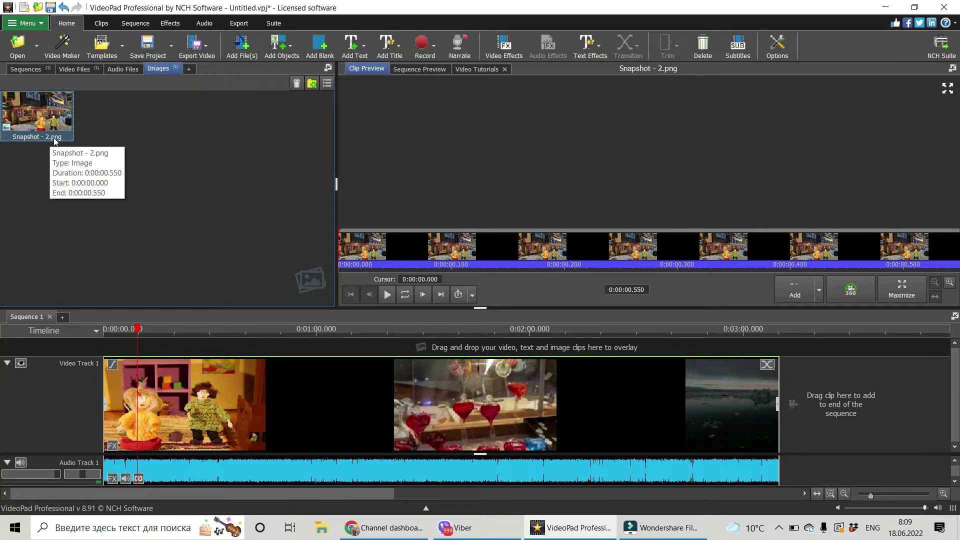
{"action": "right_click", "coordinate": [38, 114]}
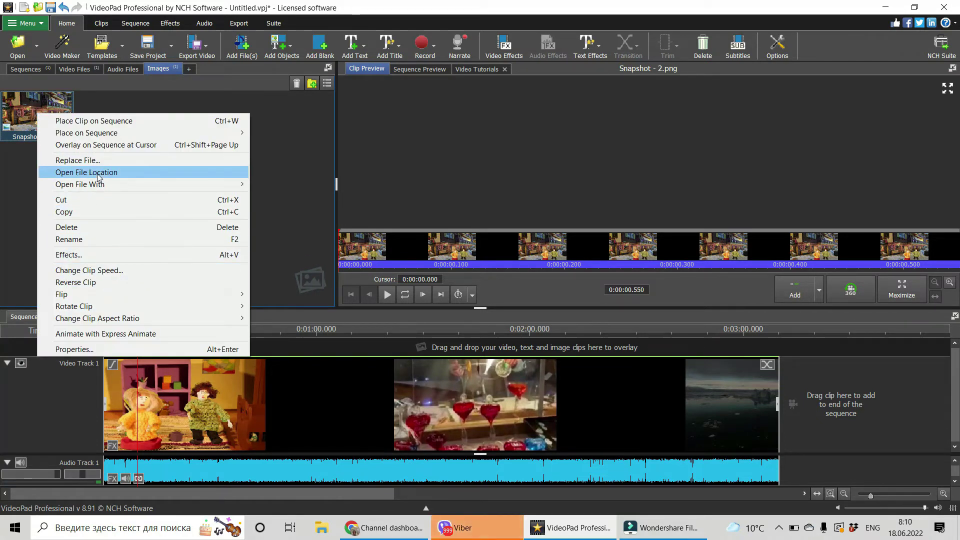
Reveal Snapshot - 2 in the OneDrive Изображения folder via Open File Location.
{"action": "left_click", "coordinate": [122, 172]}
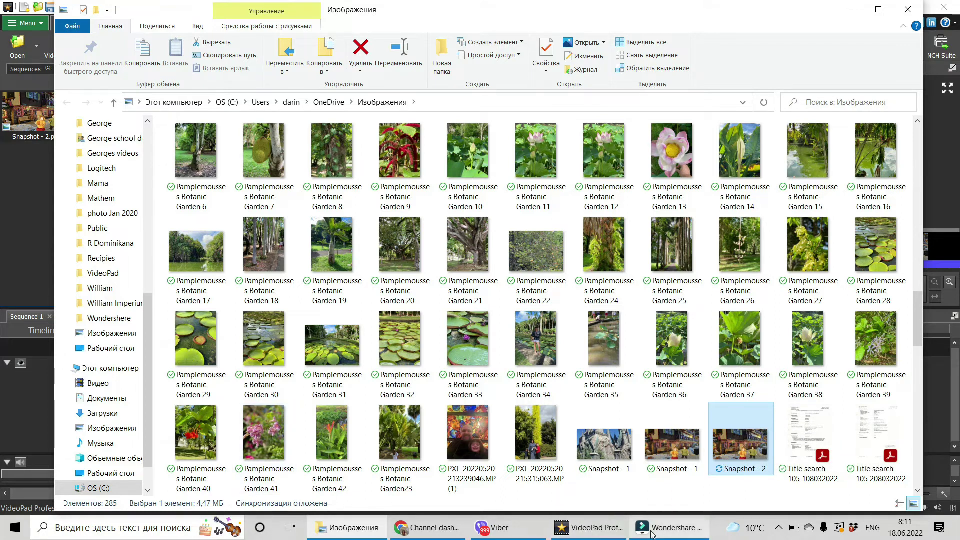
Upload Snapshot - 2 as the YouTube thumbnail, which is rejected as bigger than 2 MB.
{"action": "left_click", "coordinate": [433, 533]}
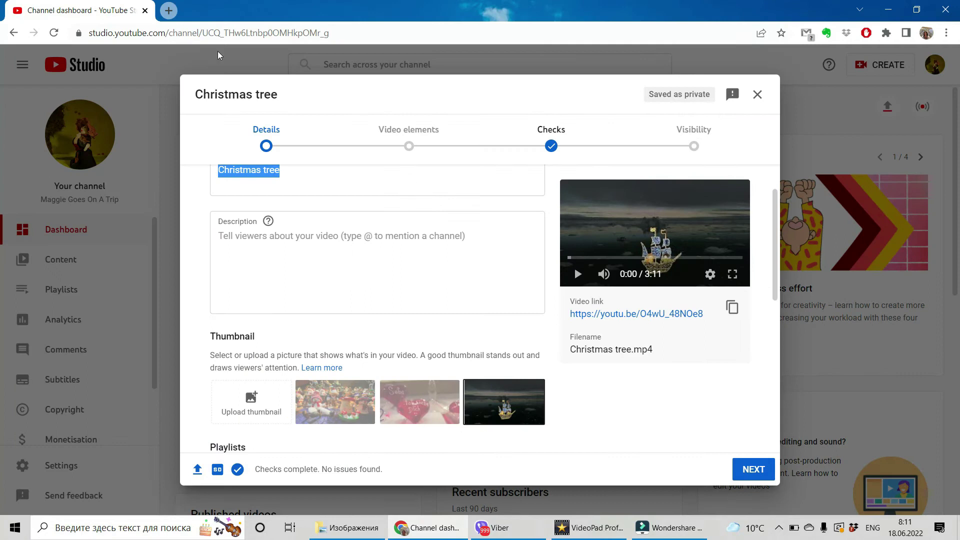
{"action": "left_click", "coordinate": [255, 396]}
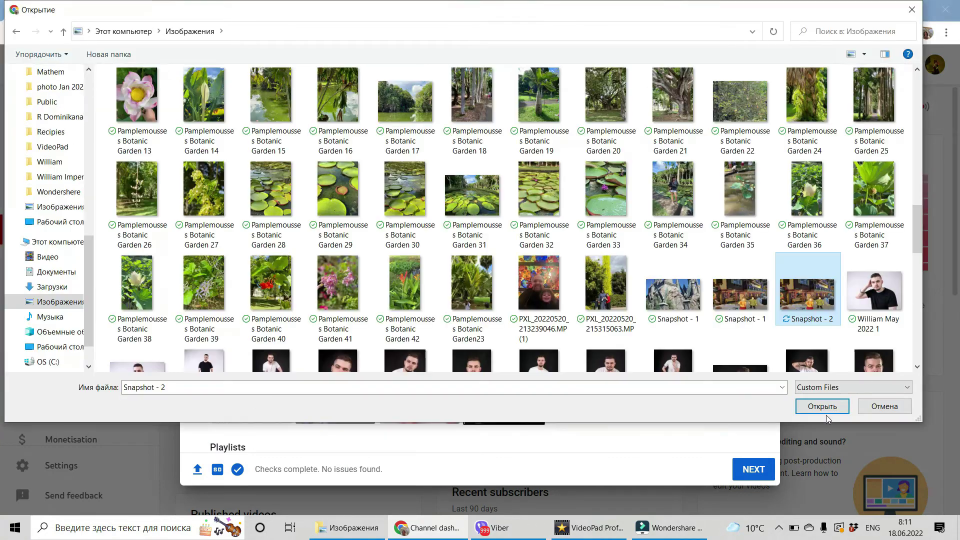
{"action": "left_click", "coordinate": [824, 409]}
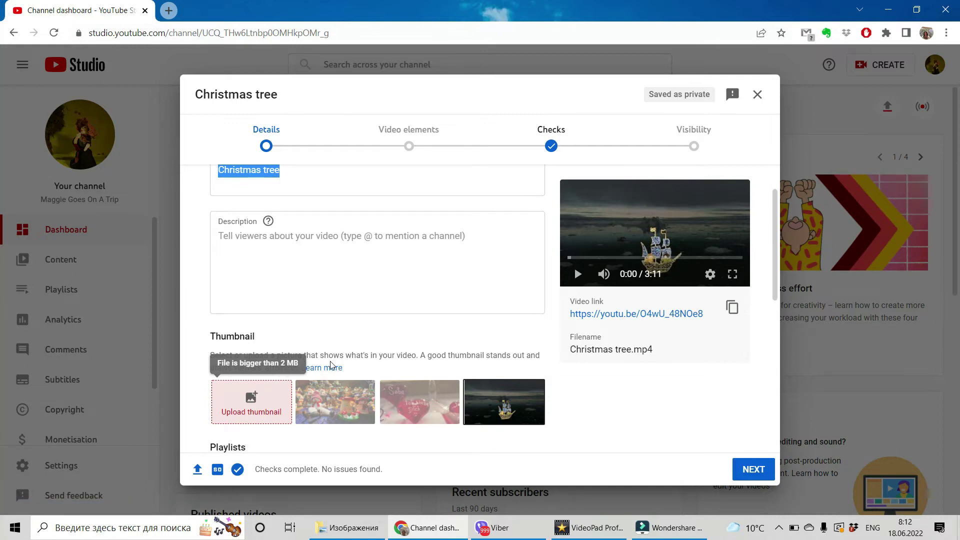
Launch Adobe Photoshop and open Snapshot - 2.png.
{"action": "mouse_move", "coordinate": [583, 532]}
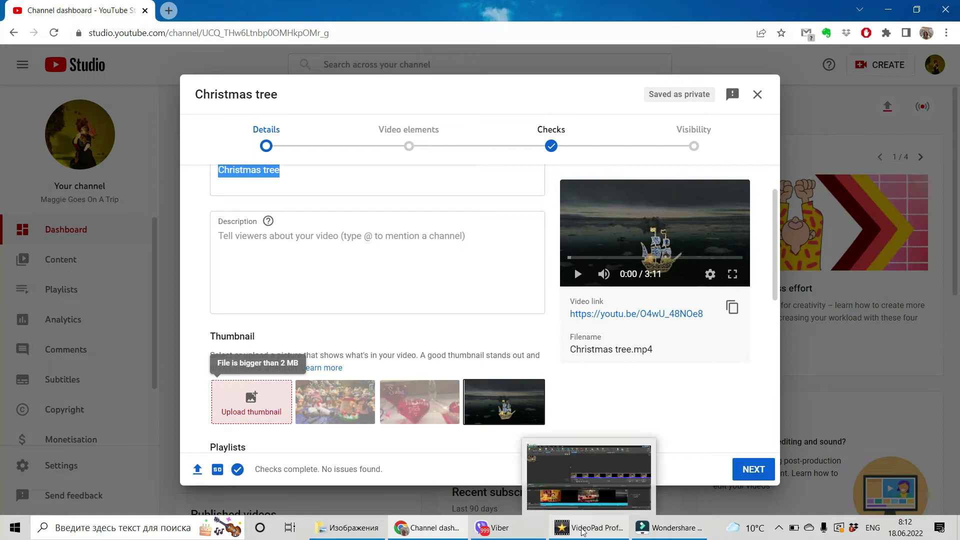
{"action": "left_click", "coordinate": [115, 528]}
{"action": "left_click", "coordinate": [169, 335]}
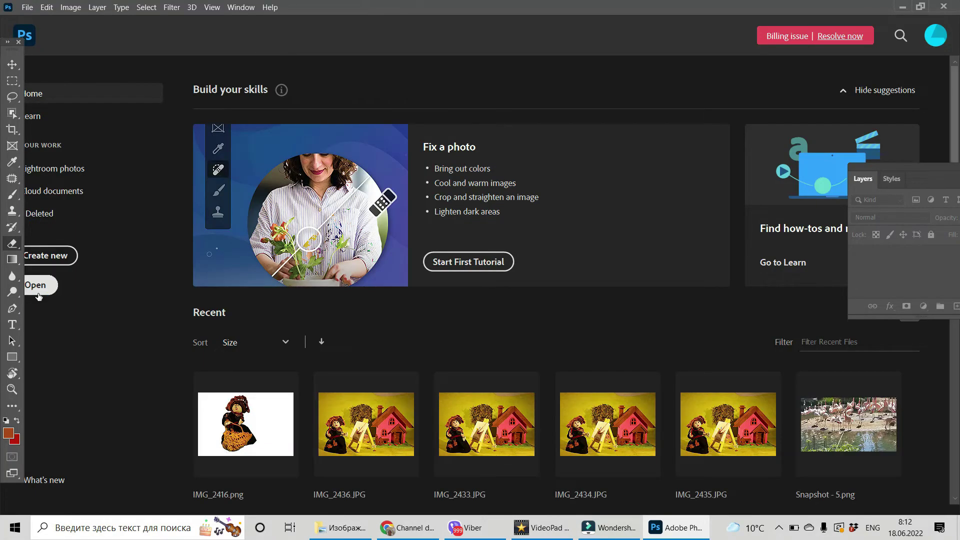
{"action": "left_click", "coordinate": [38, 296]}
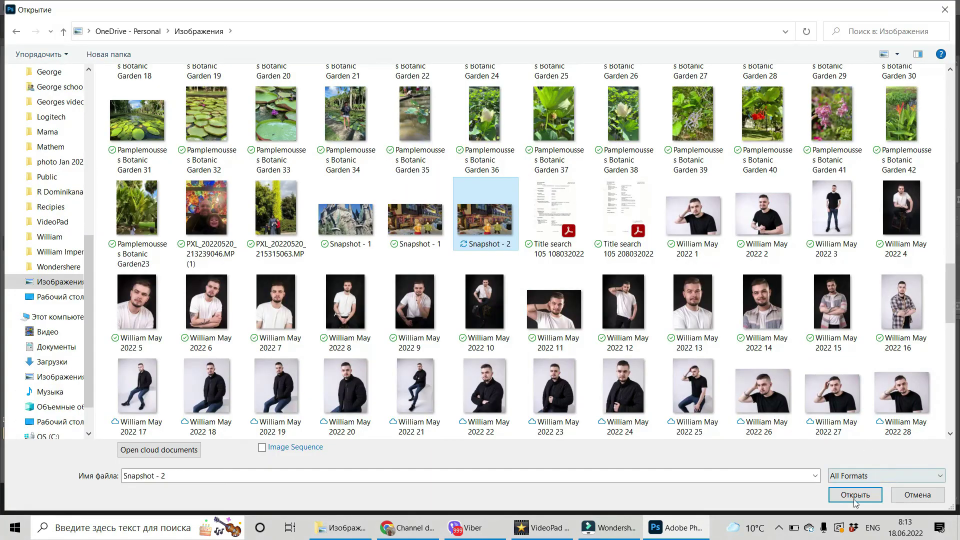
{"action": "left_click", "coordinate": [855, 495]}
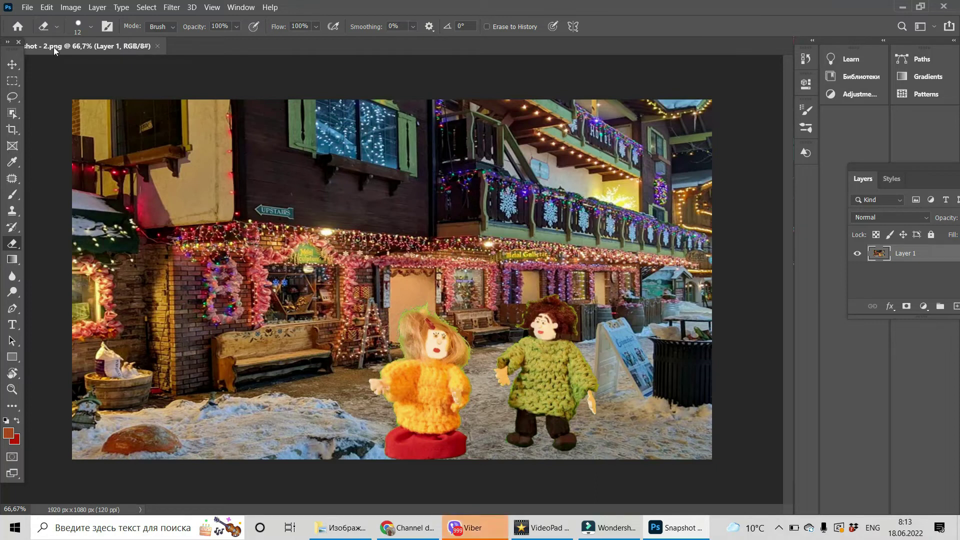
Save a JPEG copy of Snapshot - 2, accepting the JPEG Options defaults.
{"action": "left_click", "coordinate": [25, 8]}
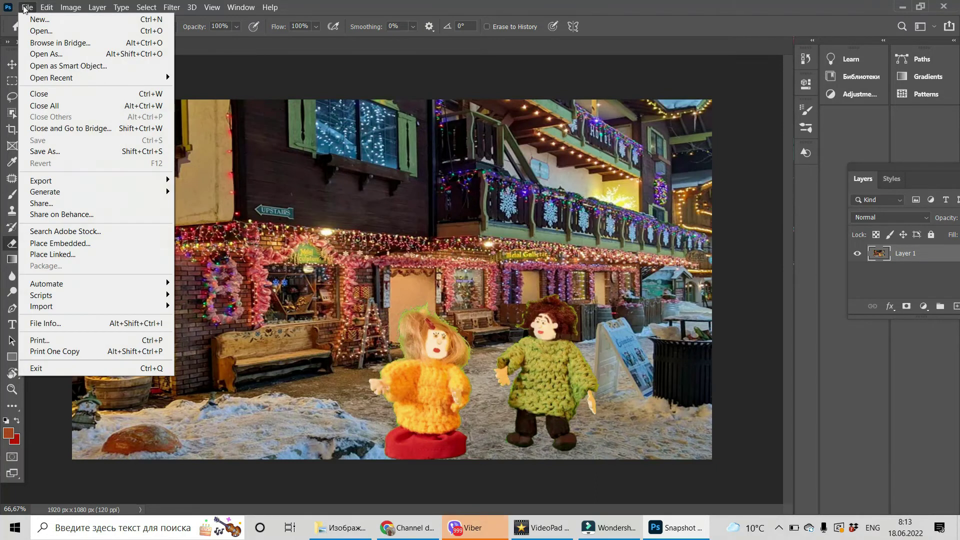
{"action": "left_click", "coordinate": [48, 152]}
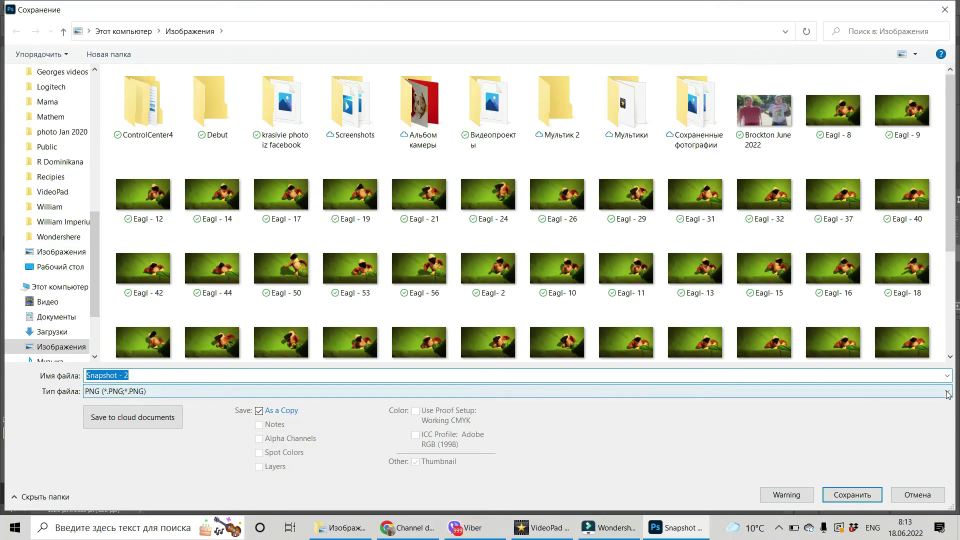
{"action": "left_click", "coordinate": [946, 392]}
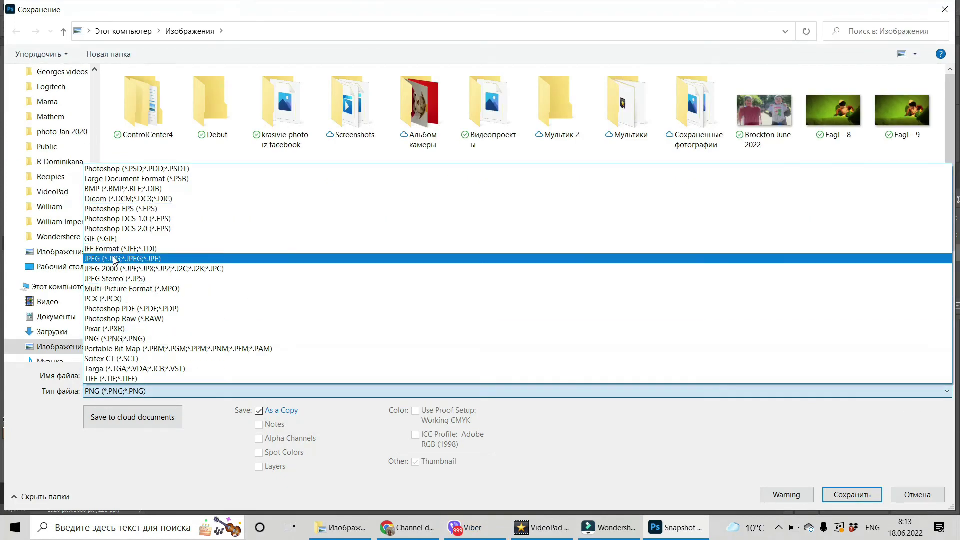
{"action": "left_click", "coordinate": [114, 258]}
{"action": "left_click", "coordinate": [852, 495]}
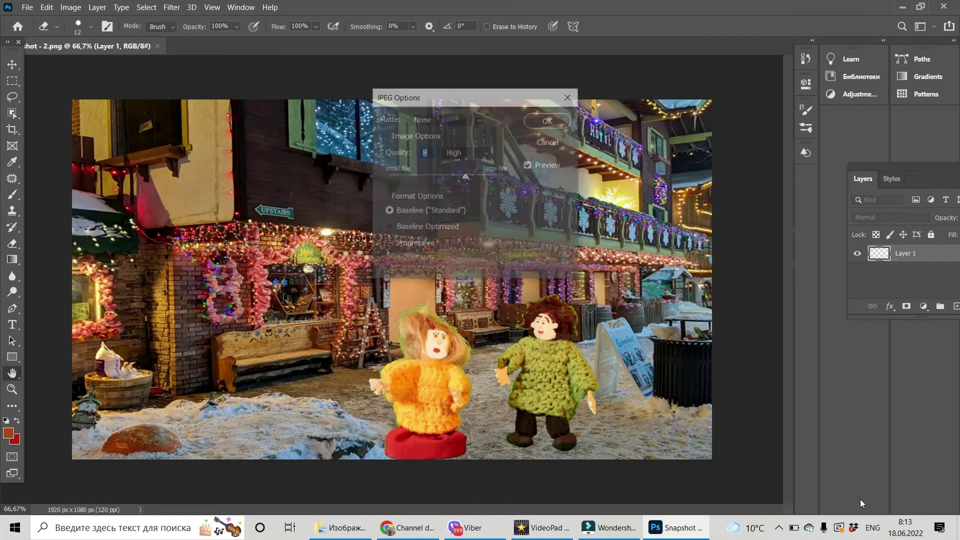
{"action": "left_click", "coordinate": [539, 117]}
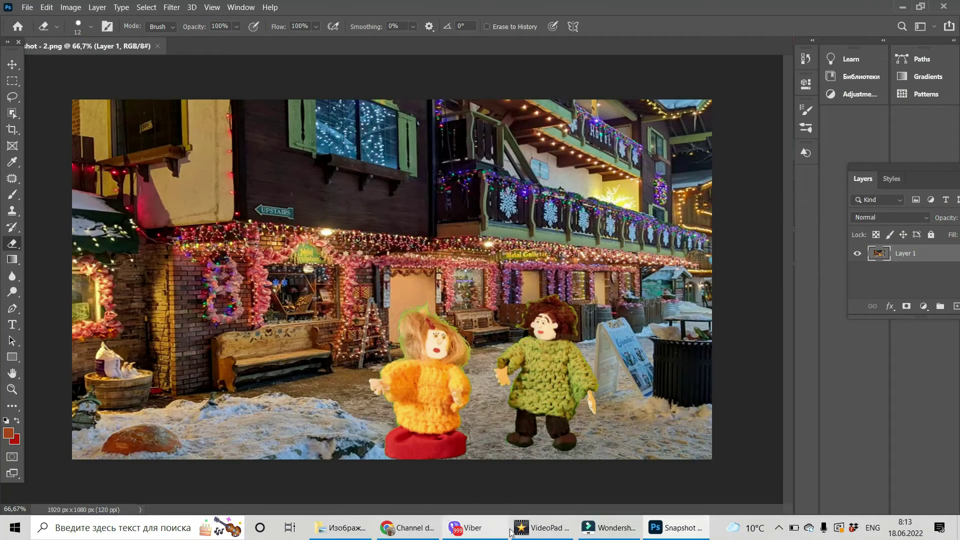
Select the 376 KB JPEG Snapshot - 2 in YouTube Studio's Upload thumbnail file dialog.
{"action": "left_click", "coordinate": [425, 529]}
{"action": "left_click", "coordinate": [254, 395]}
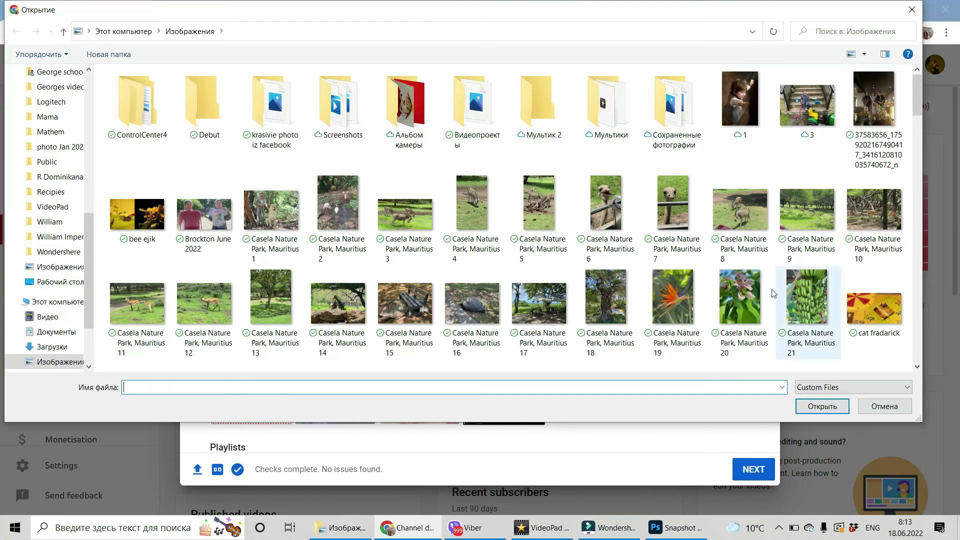
{"action": "scroll", "coordinate": [740, 290], "scroll_direction": "down", "scroll_amount": 10}
{"action": "scroll", "coordinate": [741, 289], "scroll_direction": "down", "scroll_amount": 5}
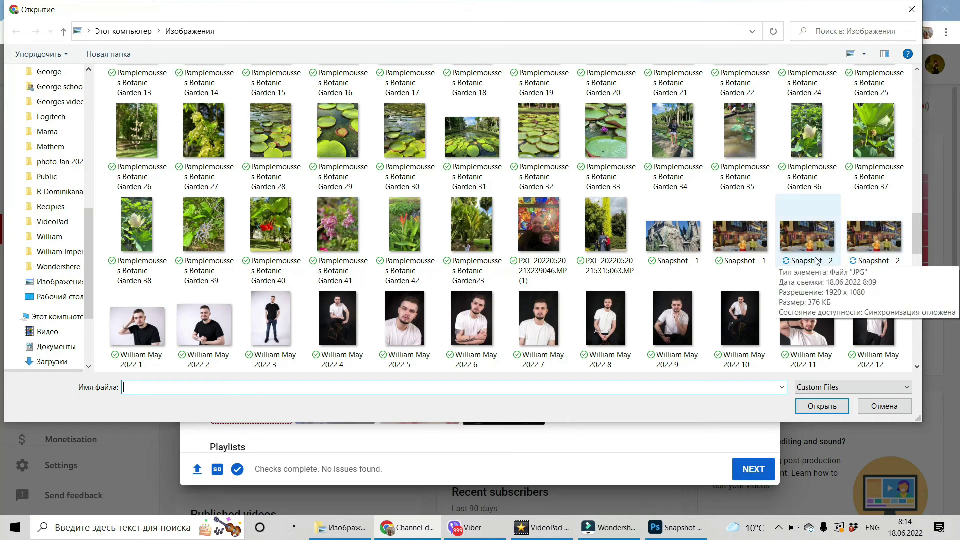
{"action": "left_click", "coordinate": [817, 231]}
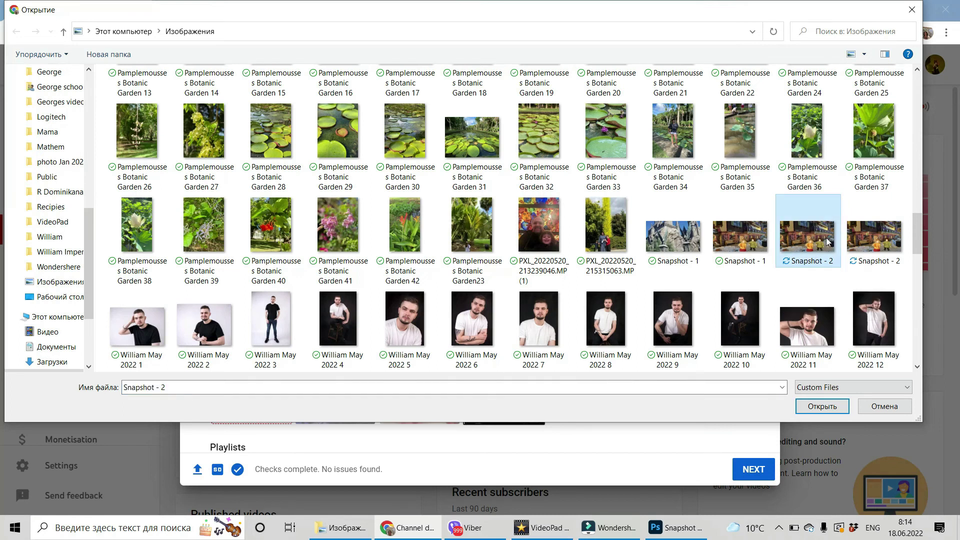
Upload the chosen Snapshot - 2 JPEG and let the video save as private.
{"action": "left_click", "coordinate": [833, 406]}
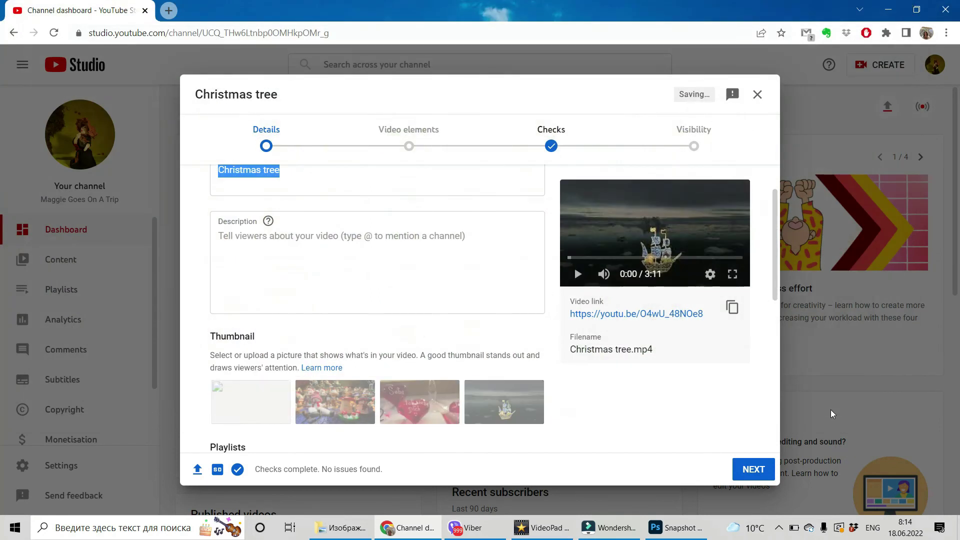